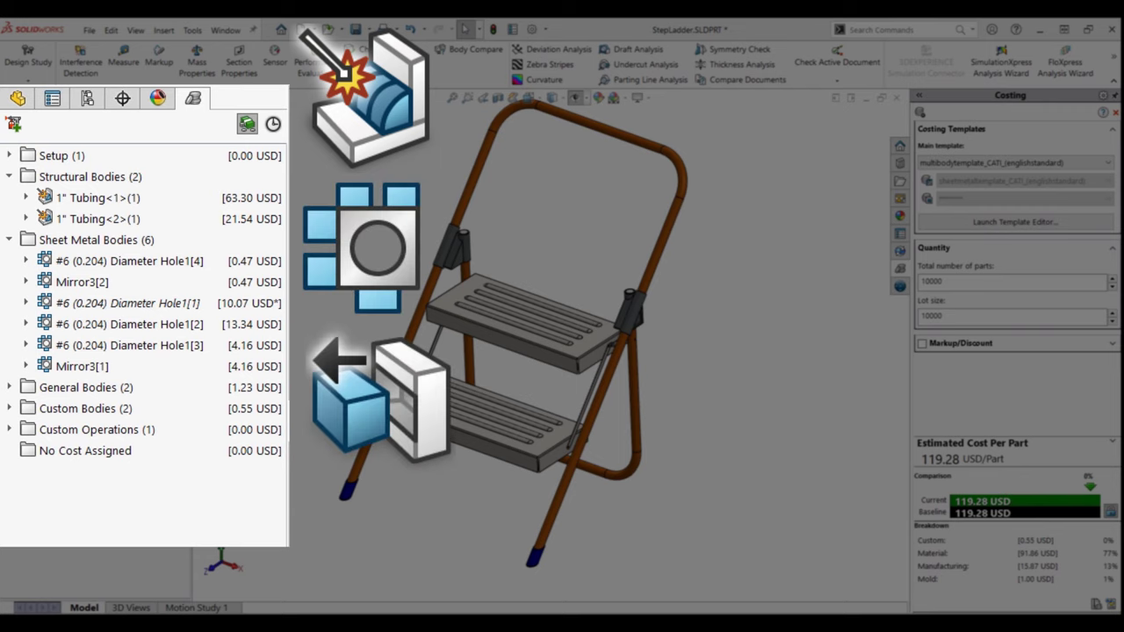
- Expand the General Bodies and Custom Bodies folders in the CostingManager tree to list each body
{"action": "left_click", "coordinate": [10, 387]}
{"action": "left_click", "coordinate": [10, 451]}
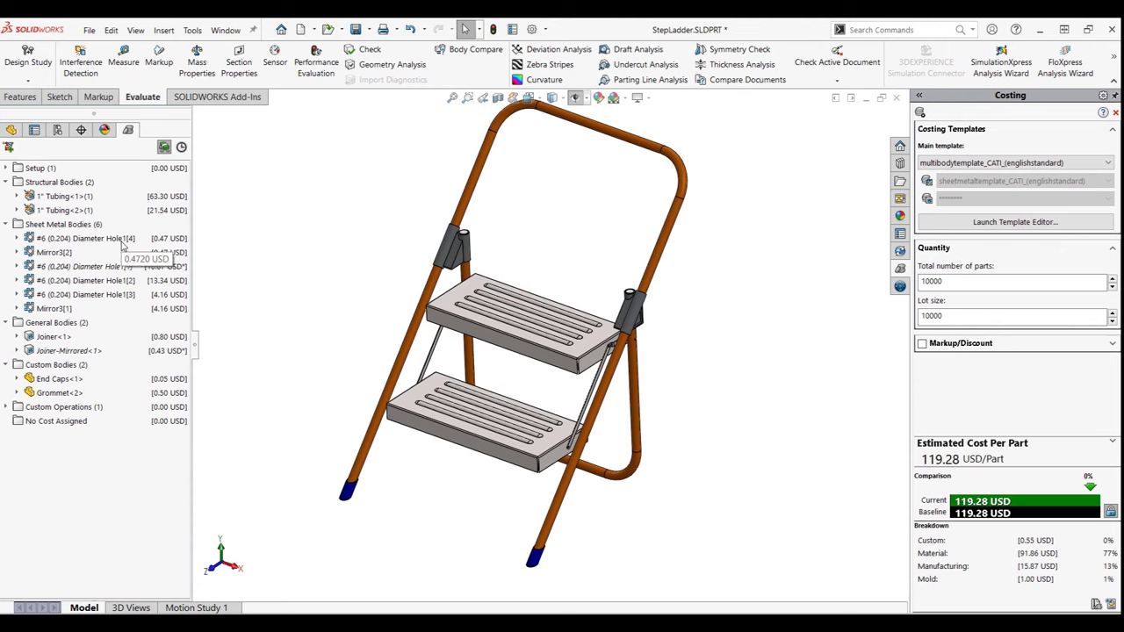
- Change the 1" Tubing<1> body's material to Steel class, Plain Carbon Steel
{"action": "double_click", "coordinate": [56, 194]}
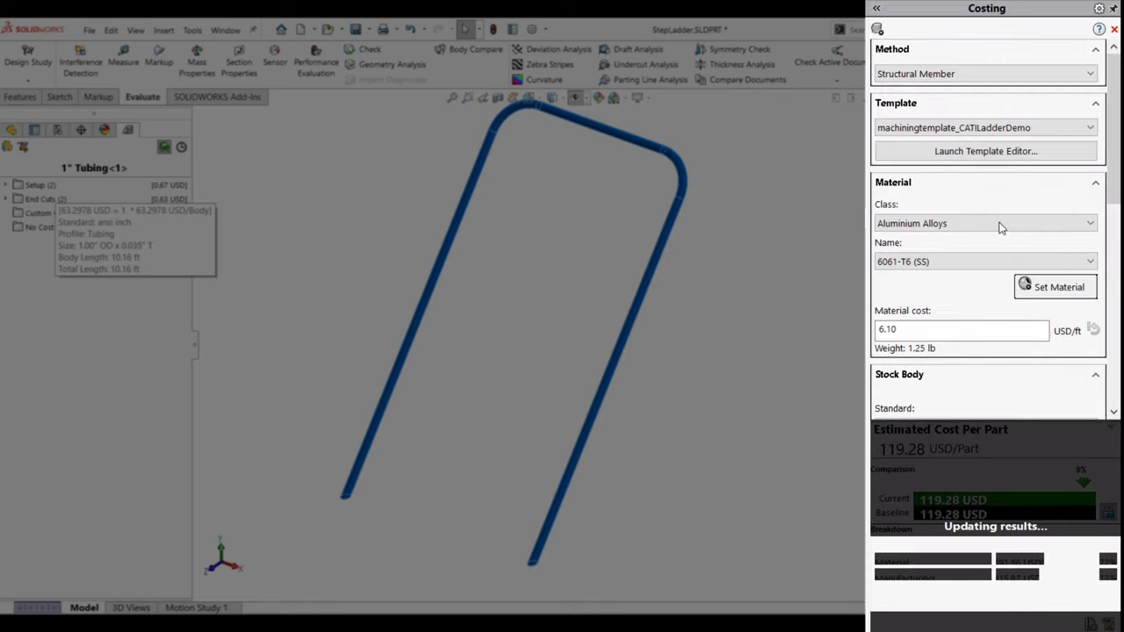
{"action": "left_click", "coordinate": [998, 225]}
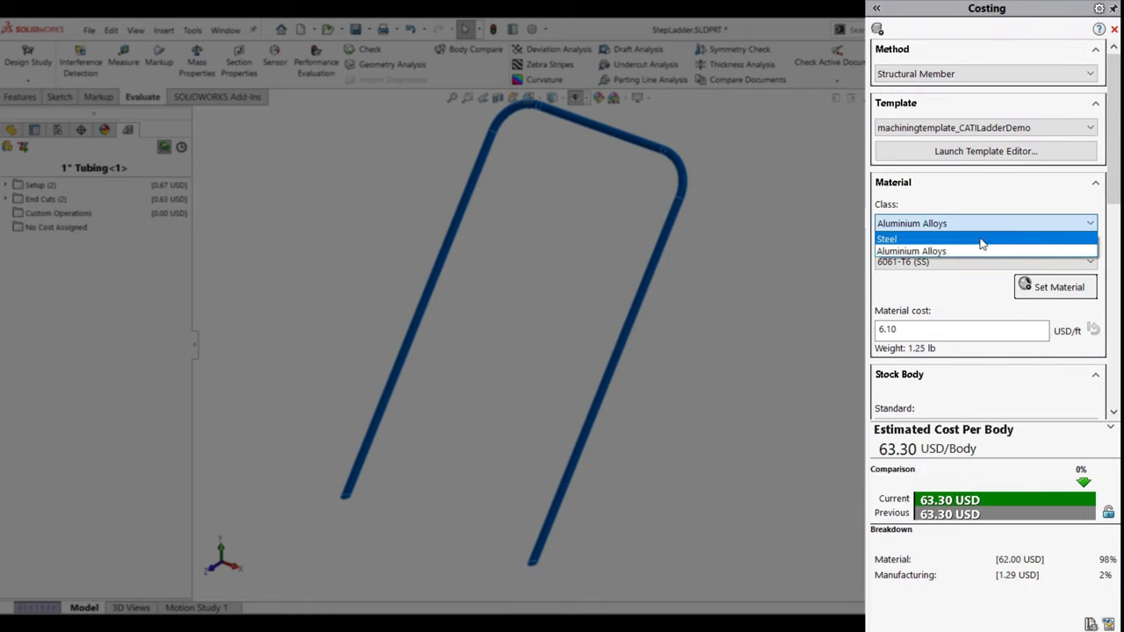
{"action": "left_click", "coordinate": [976, 238]}
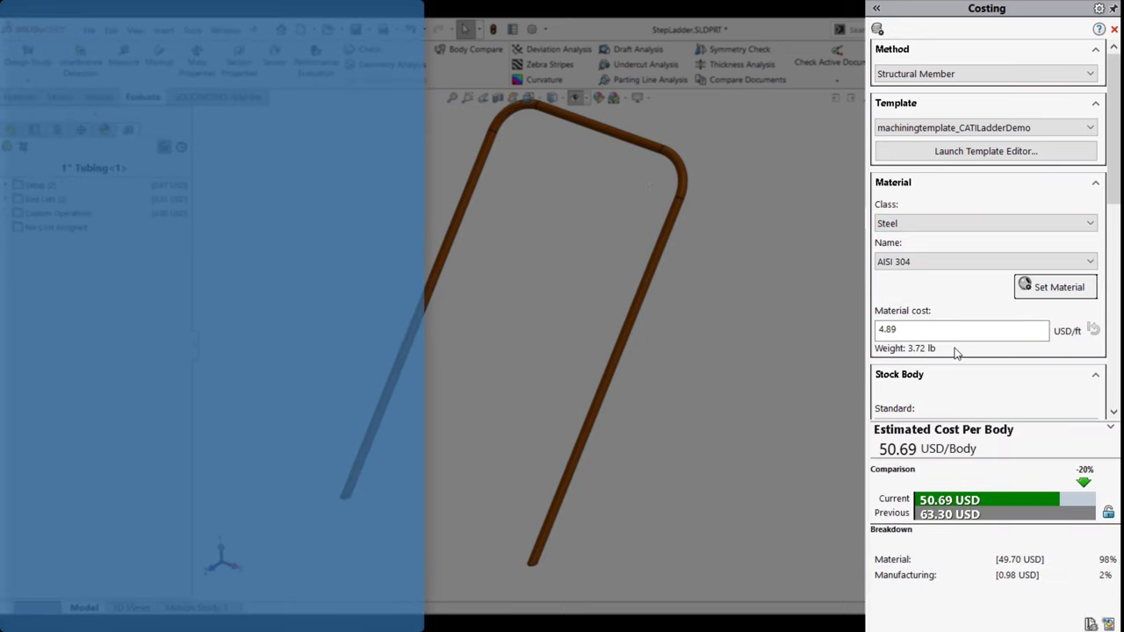
{"action": "left_click", "coordinate": [964, 262]}
{"action": "left_click", "coordinate": [964, 288]}
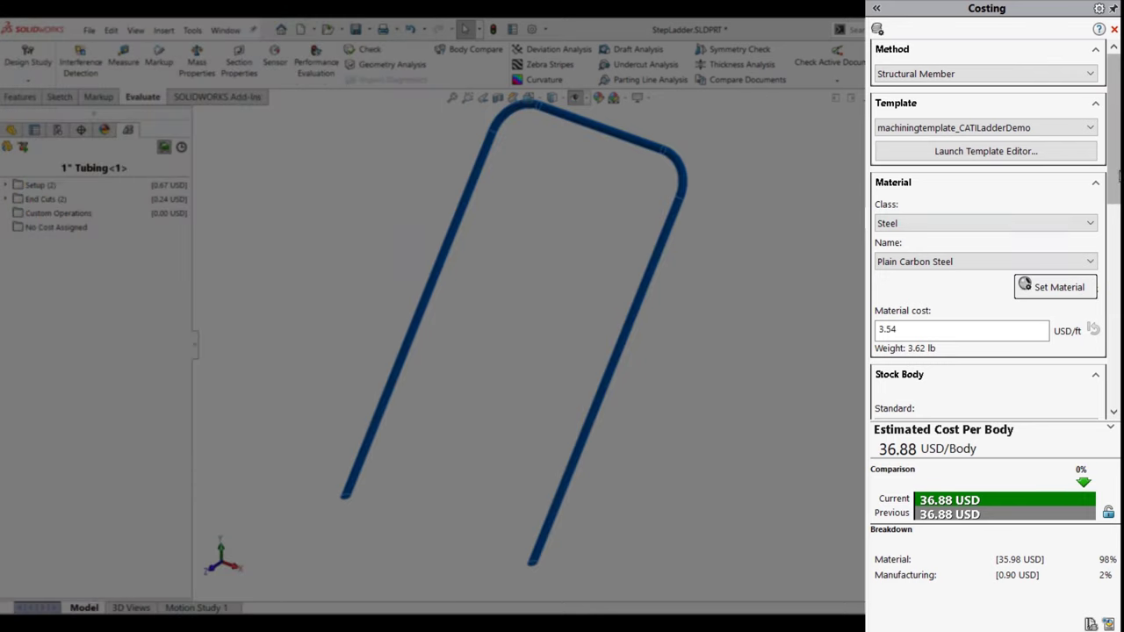
- Cost the tubing per 12.00 ft stock length
{"action": "scroll", "coordinate": [1113, 176], "scroll_direction": "down", "scroll_amount": 5}
{"action": "scroll", "coordinate": [992, 228], "scroll_direction": "down", "scroll_amount": 2}
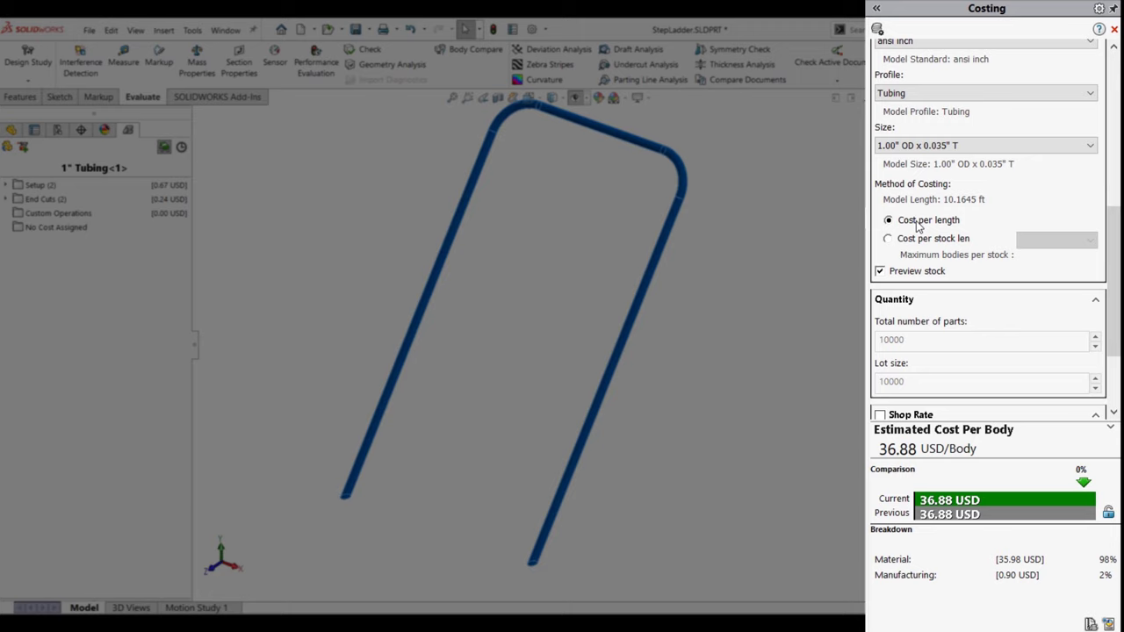
{"action": "left_click", "coordinate": [888, 242]}
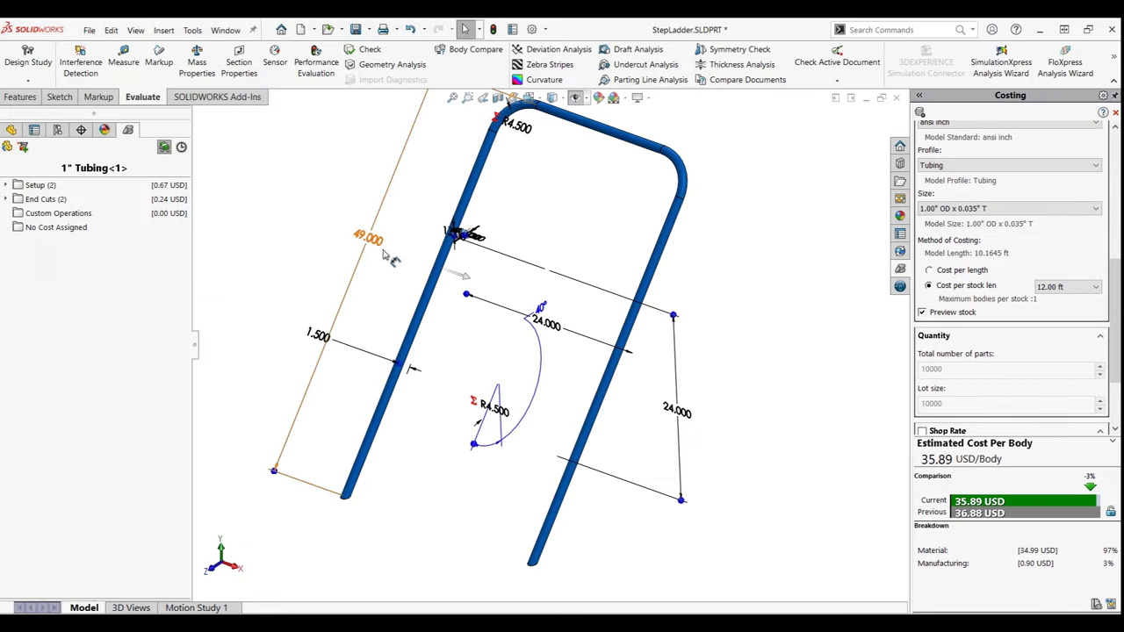
- Shorten the tubing's 49.000 leg dimension to 48
{"action": "double_click", "coordinate": [372, 243]}
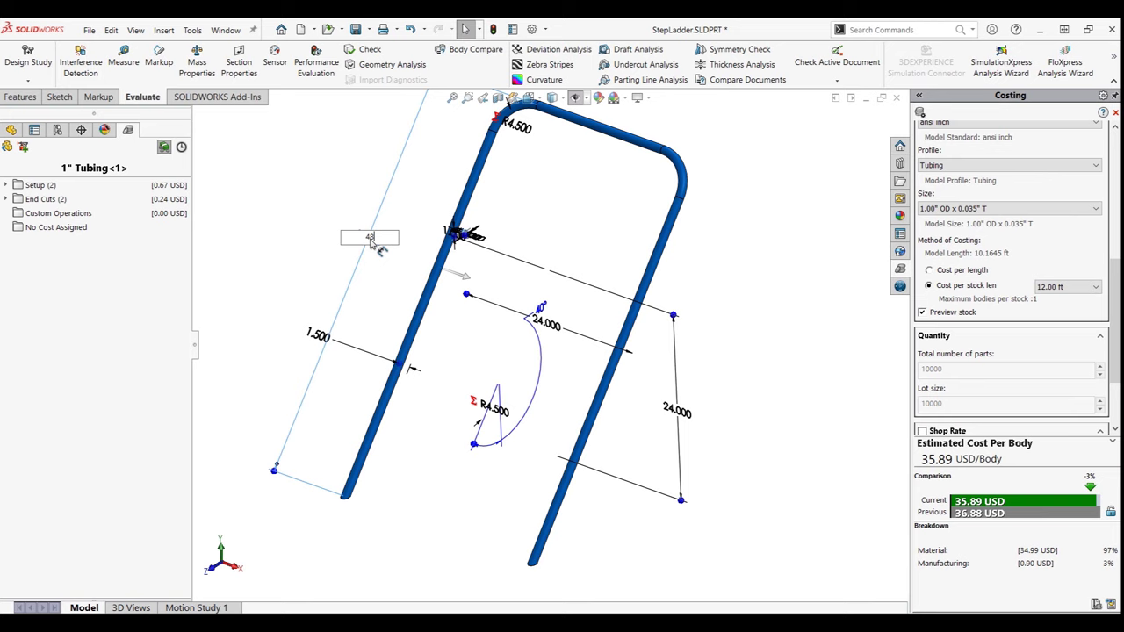
{"action": "type", "text": "48"}
{"action": "key", "text": "Return"}
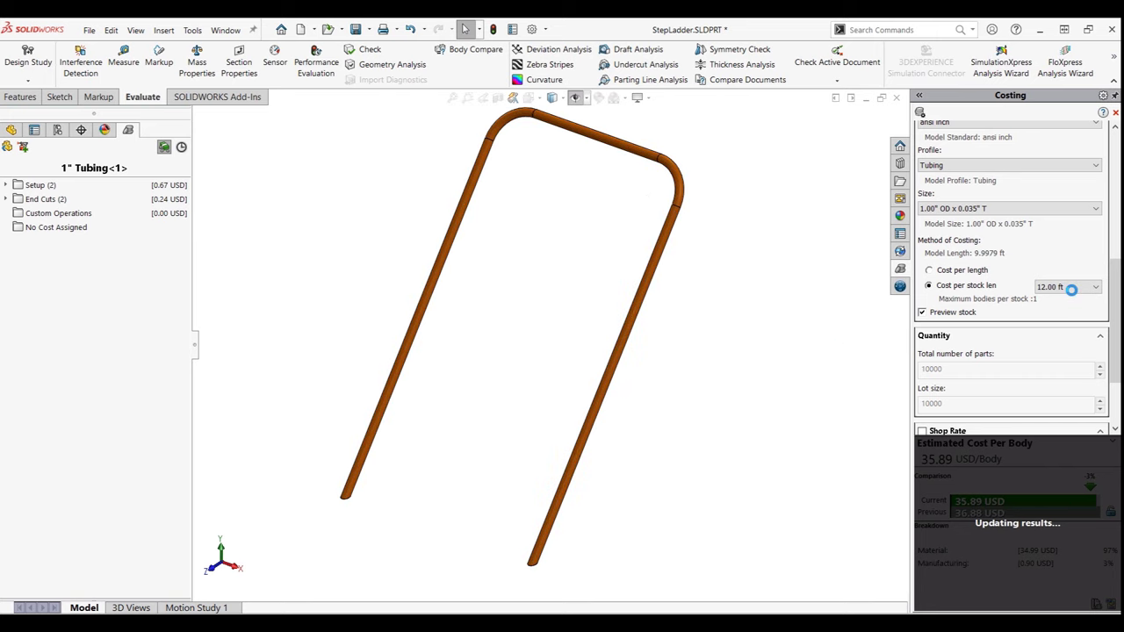
{"action": "left_click", "coordinate": [1070, 287]}
- Switch the tubing to 10.00 ft stock lengths and expand Library Features
{"action": "left_click", "coordinate": [1071, 307]}
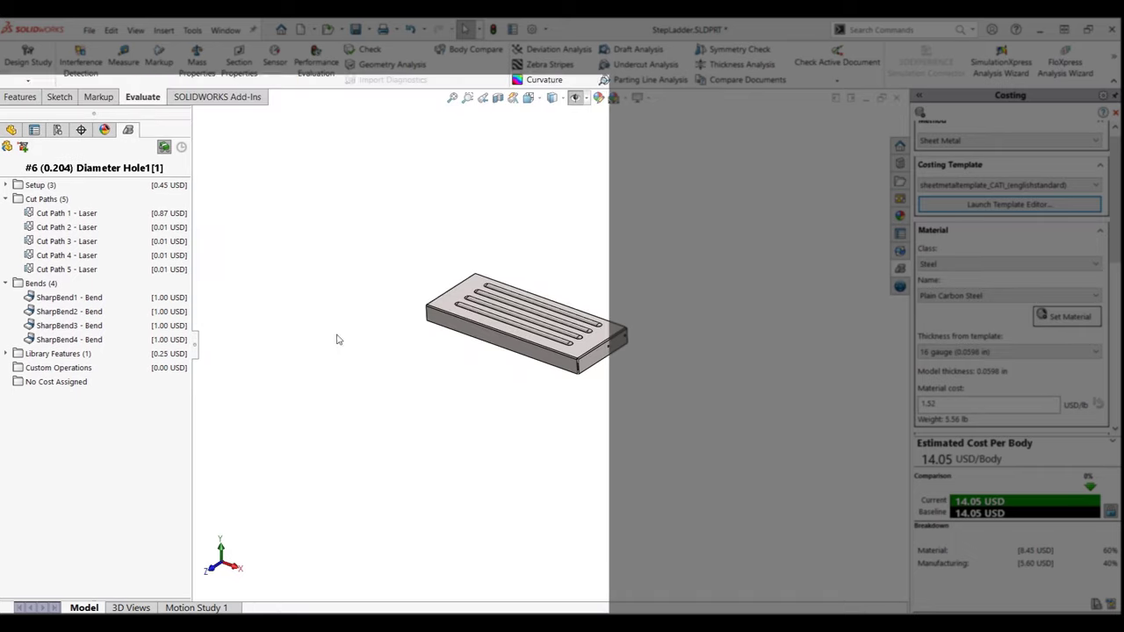
{"action": "scroll", "coordinate": [1119, 238], "scroll_direction": "down", "scroll_amount": 1}
{"action": "scroll", "coordinate": [1119, 238], "scroll_direction": "down", "scroll_amount": 3}
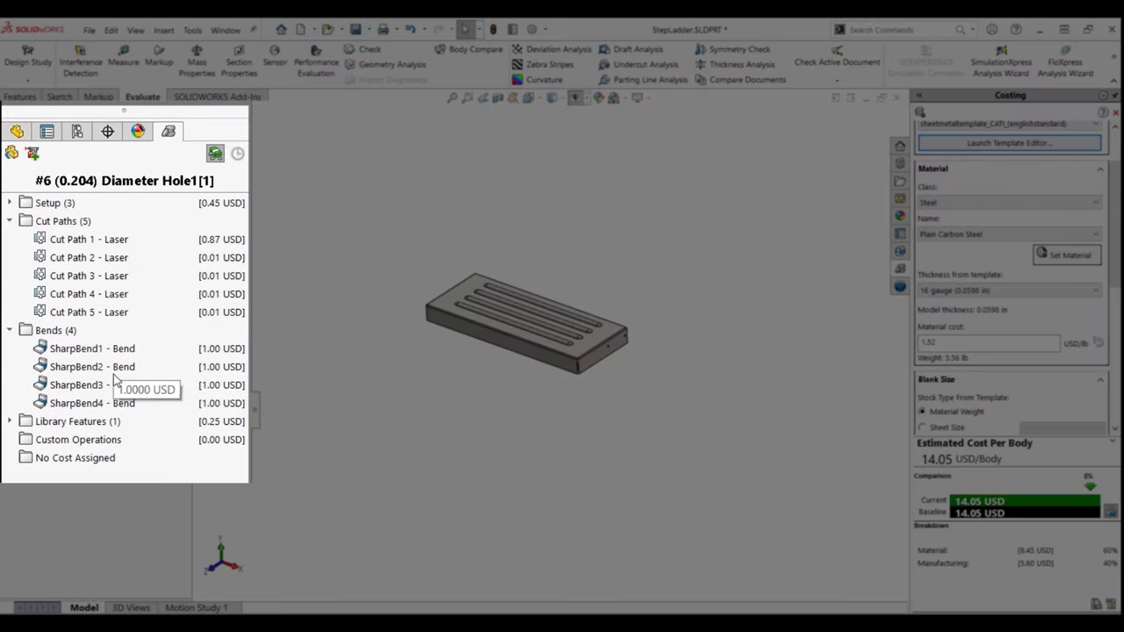
{"action": "left_click", "coordinate": [9, 421]}
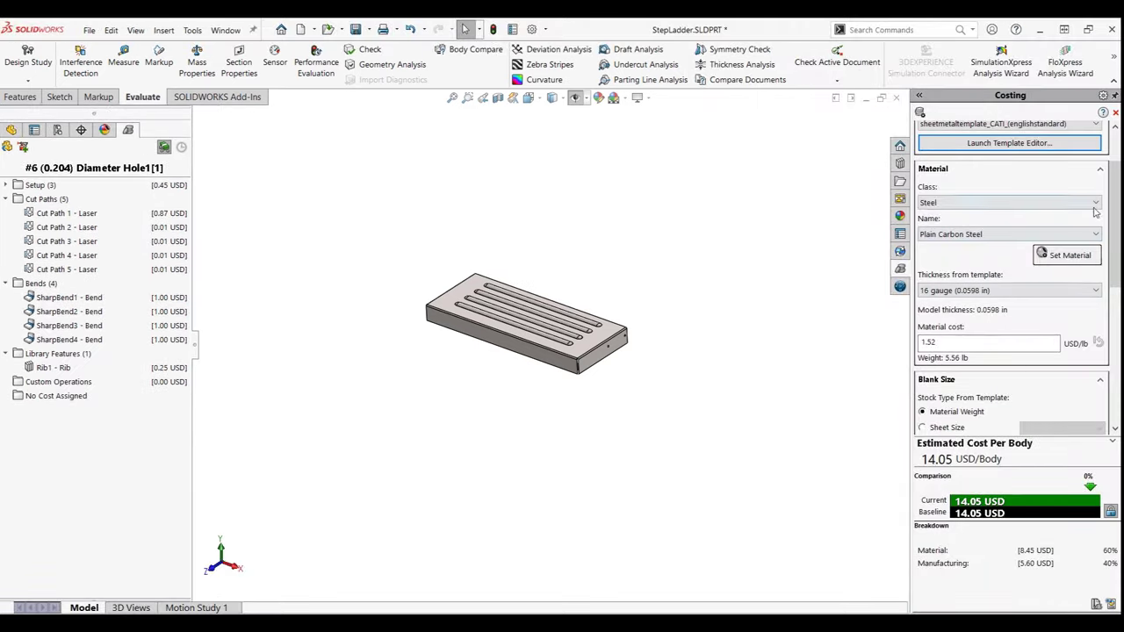
- Keep the sheet-metal step as Steel, trying 14 gauge before returning to 16 gauge (0.0598 in)
{"action": "left_click", "coordinate": [1095, 204]}
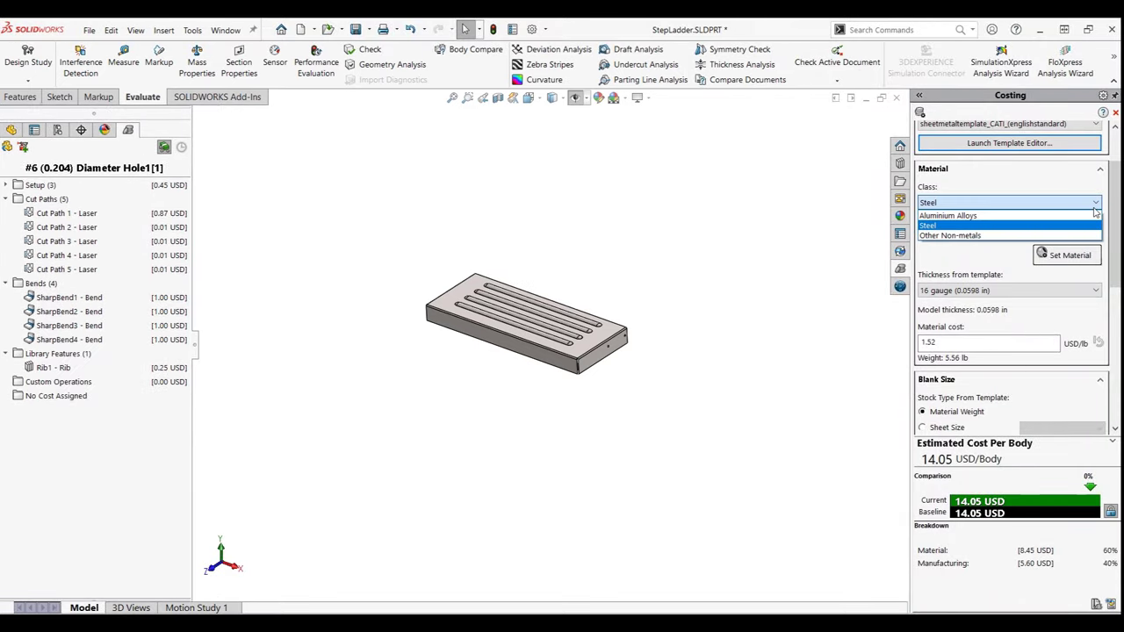
{"action": "left_click", "coordinate": [1088, 225]}
{"action": "left_click", "coordinate": [1067, 290]}
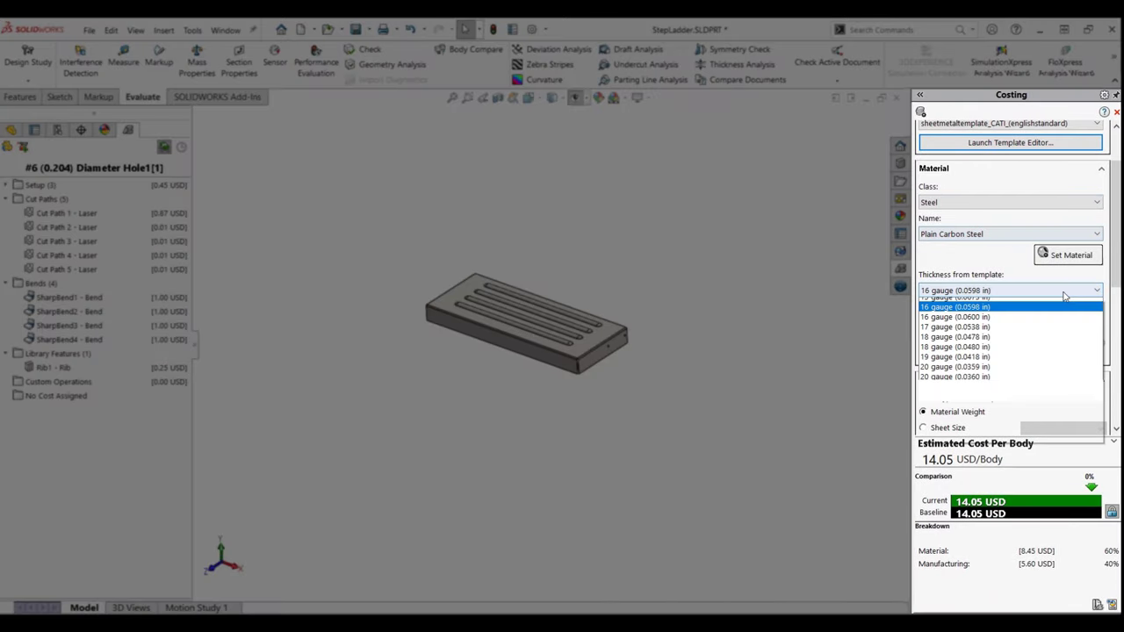
{"action": "left_click", "coordinate": [1040, 393]}
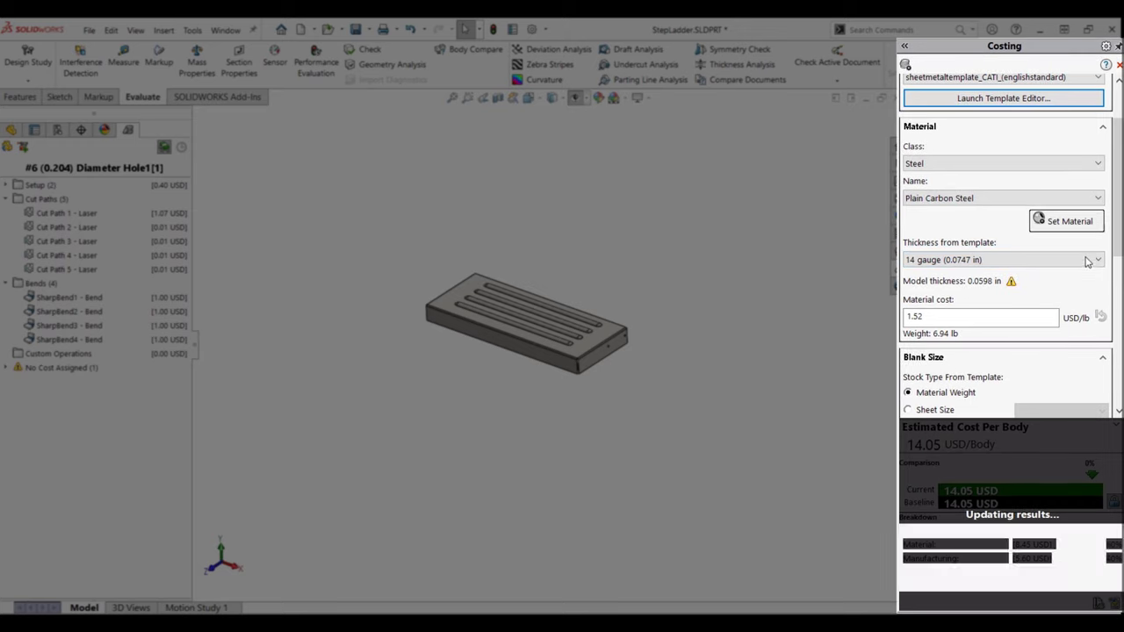
{"action": "left_click", "coordinate": [1089, 260]}
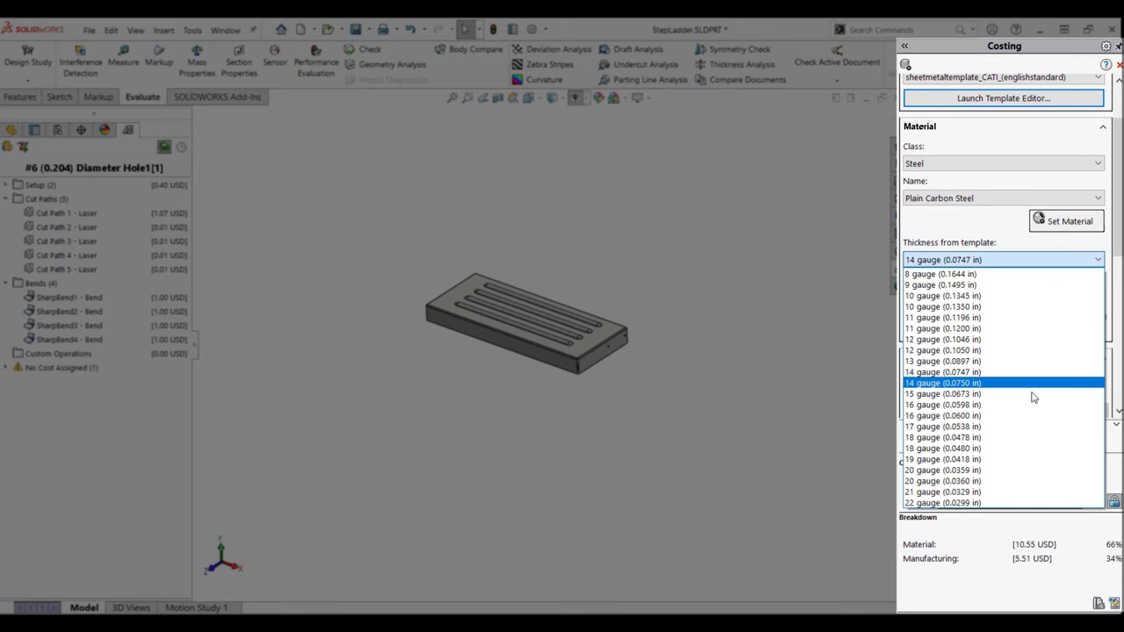
{"action": "left_click", "coordinate": [1032, 405]}
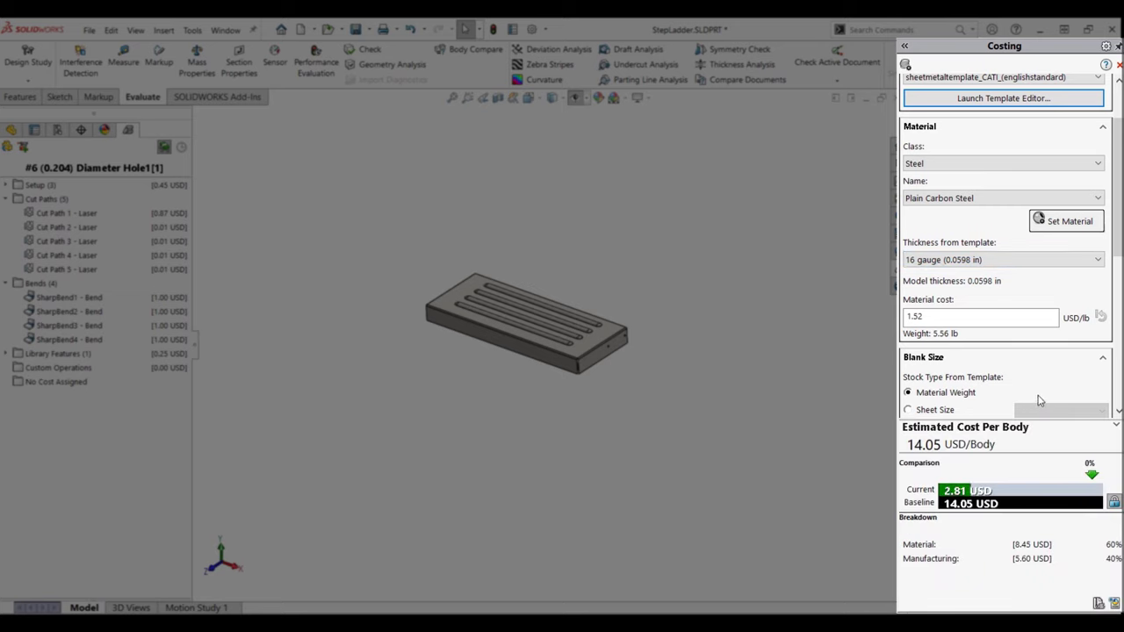
- Cost the step blank from 4.00 ft x 8.00 ft sheets and preview the bounding-box nesting
{"action": "left_click_drag", "start_coordinate": [1118, 246], "coordinate": [1117, 303]}
{"action": "scroll", "coordinate": [1117, 303], "scroll_direction": "down", "scroll_amount": 1}
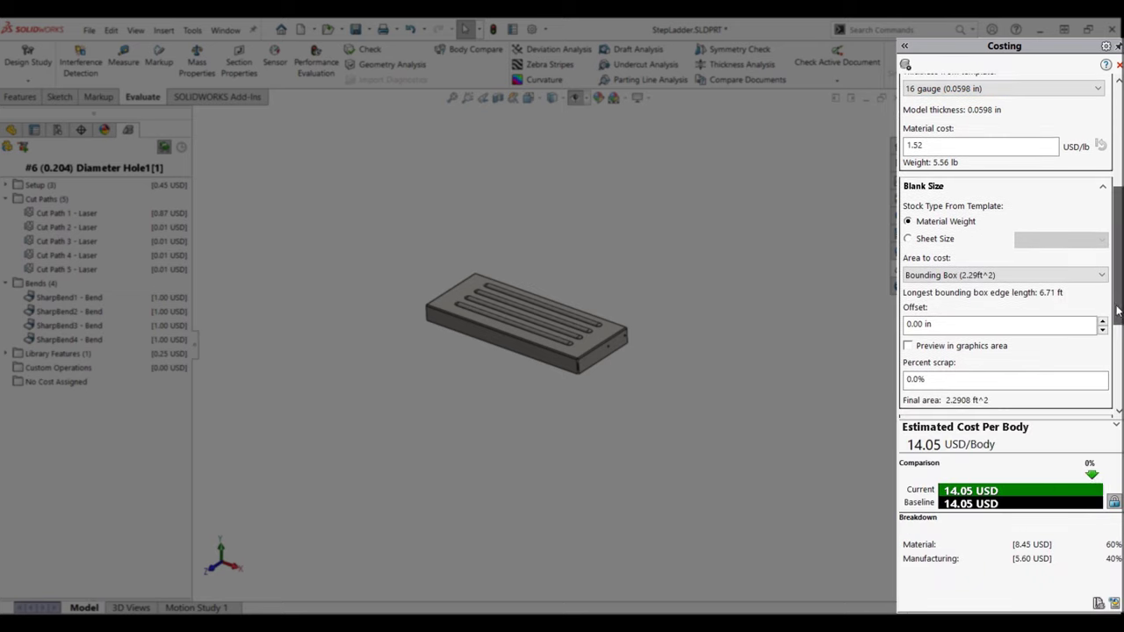
{"action": "left_click", "coordinate": [934, 240]}
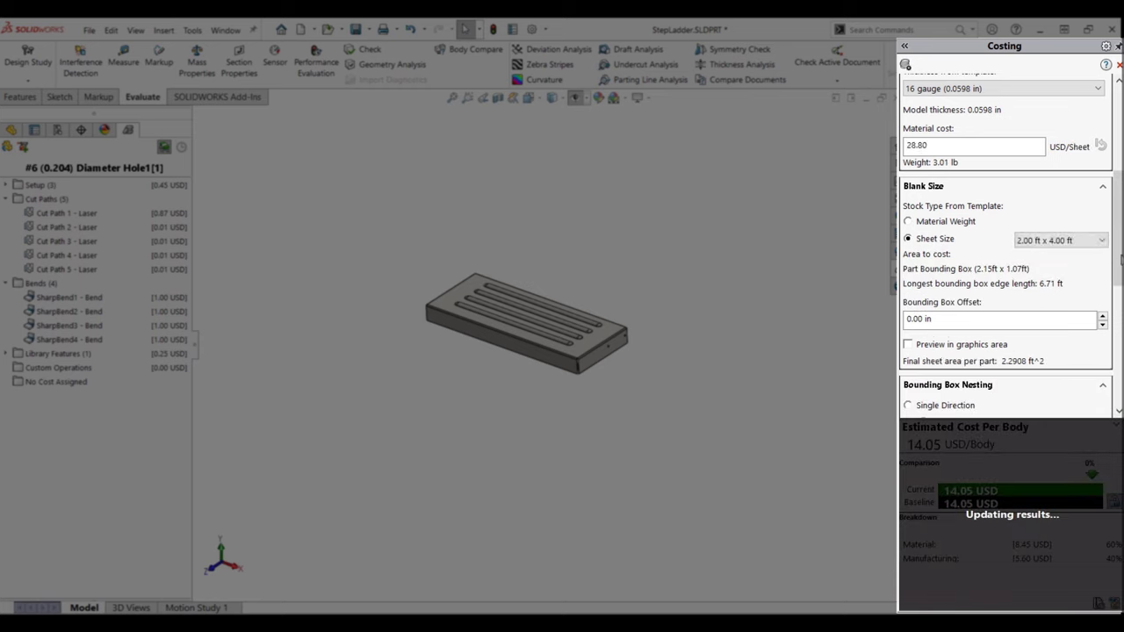
{"action": "scroll", "coordinate": [1018, 316], "scroll_direction": "down", "scroll_amount": 3}
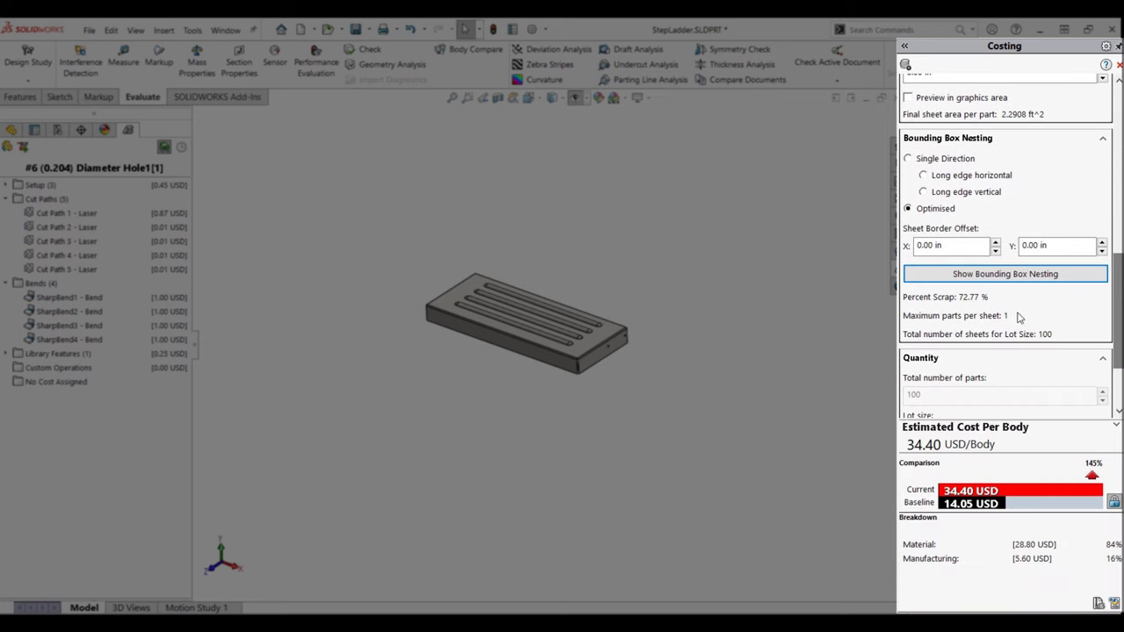
{"action": "scroll", "coordinate": [1117, 304], "scroll_direction": "up", "scroll_amount": 3}
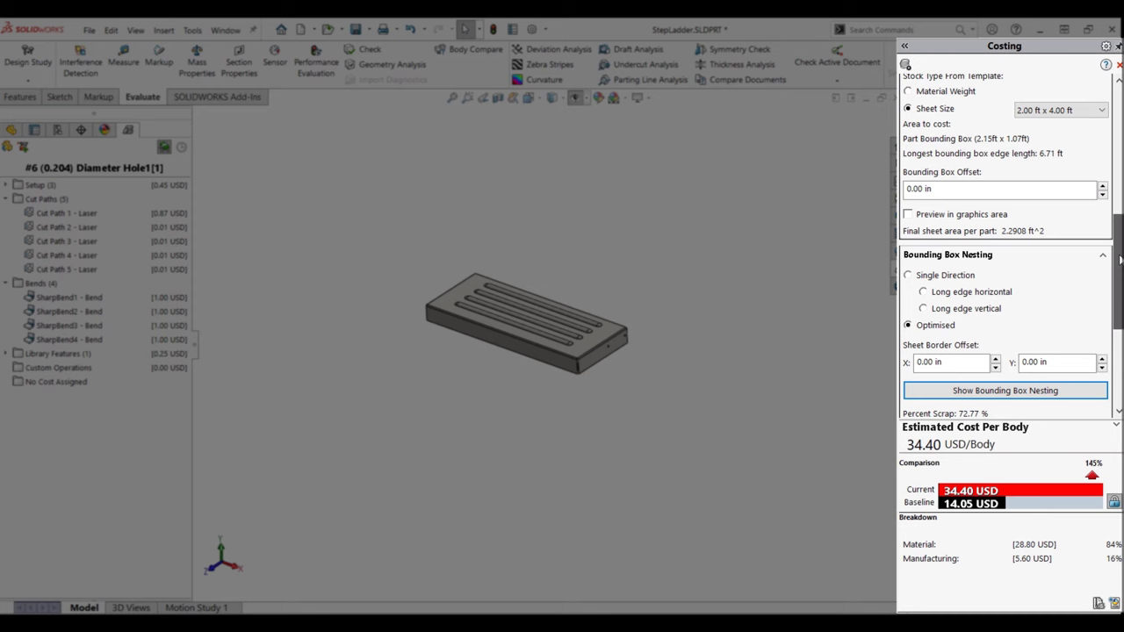
{"action": "left_click", "coordinate": [1088, 176]}
{"action": "left_click", "coordinate": [1085, 246]}
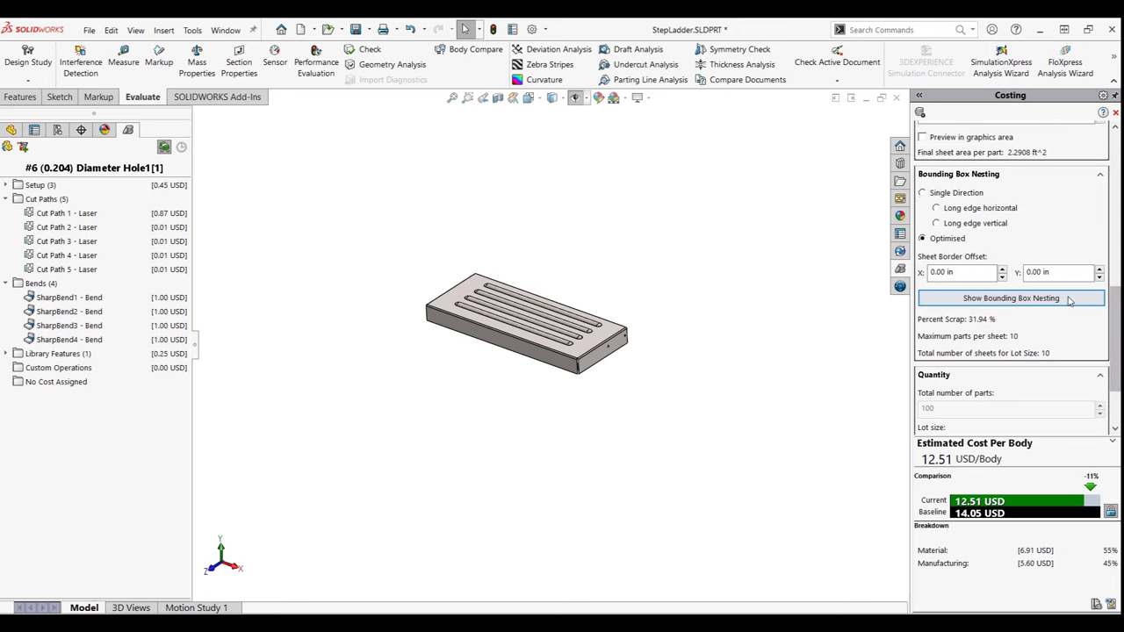
{"action": "left_click", "coordinate": [1010, 297]}
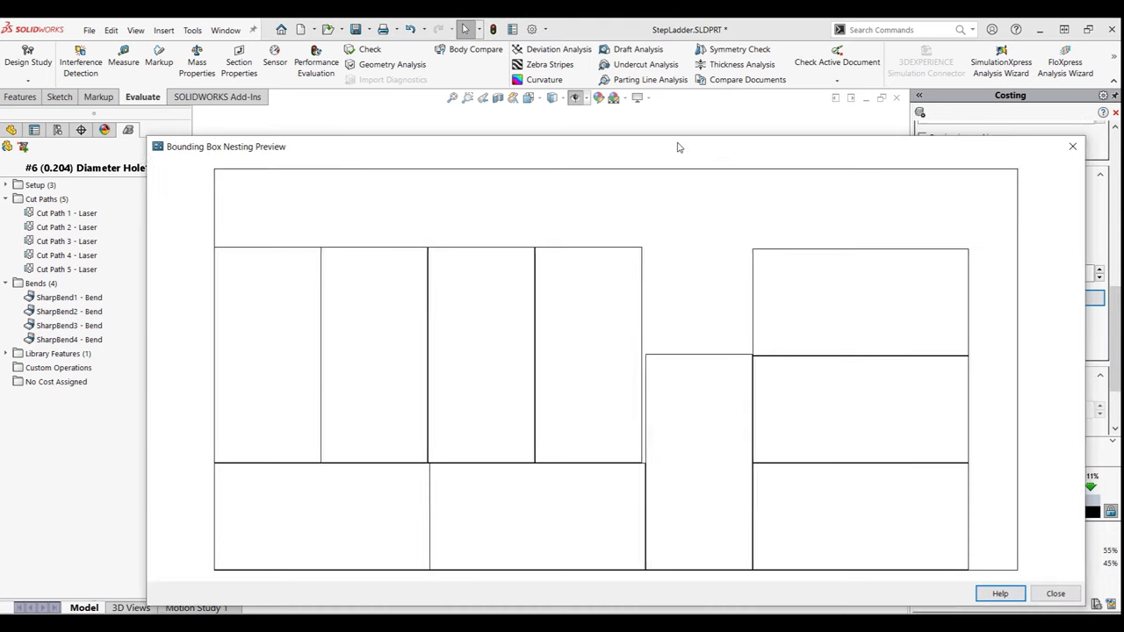
{"action": "left_click", "coordinate": [1059, 575]}
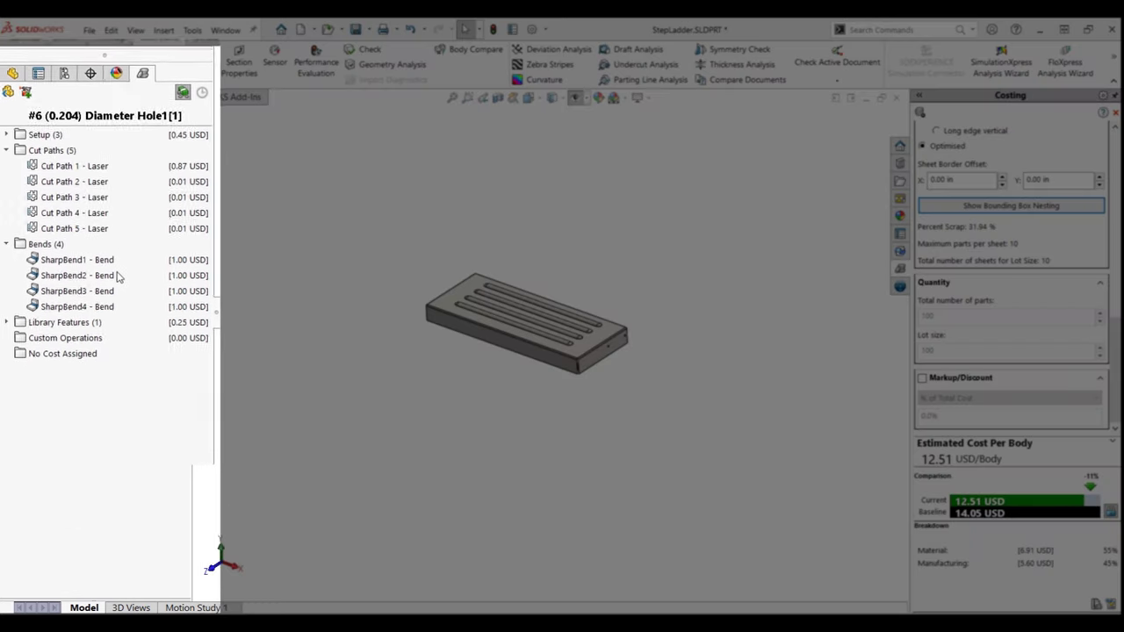
- Switch the step's cut paths to plasma cutting
{"action": "right_click", "coordinate": [124, 140]}
{"action": "left_click", "coordinate": [169, 181]}
{"action": "right_click", "coordinate": [127, 155]}
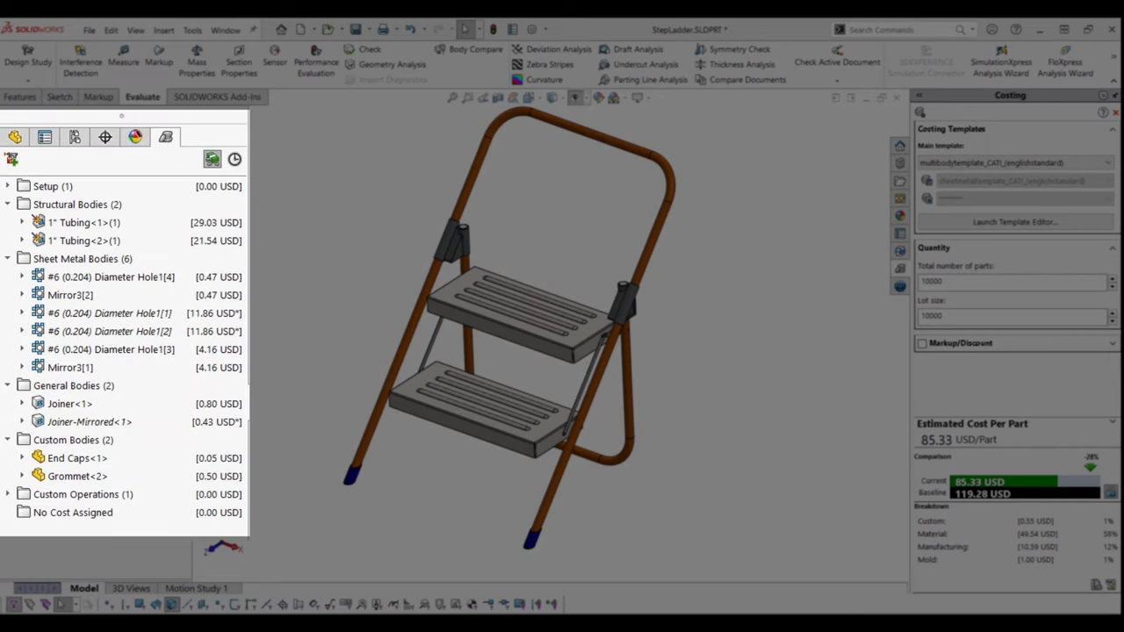
- Add a Paint (Orange) custom operation: 5.00 USD setup per lot, 0.01 per face area
{"action": "right_click", "coordinate": [136, 500]}
{"action": "left_click", "coordinate": [180, 505]}
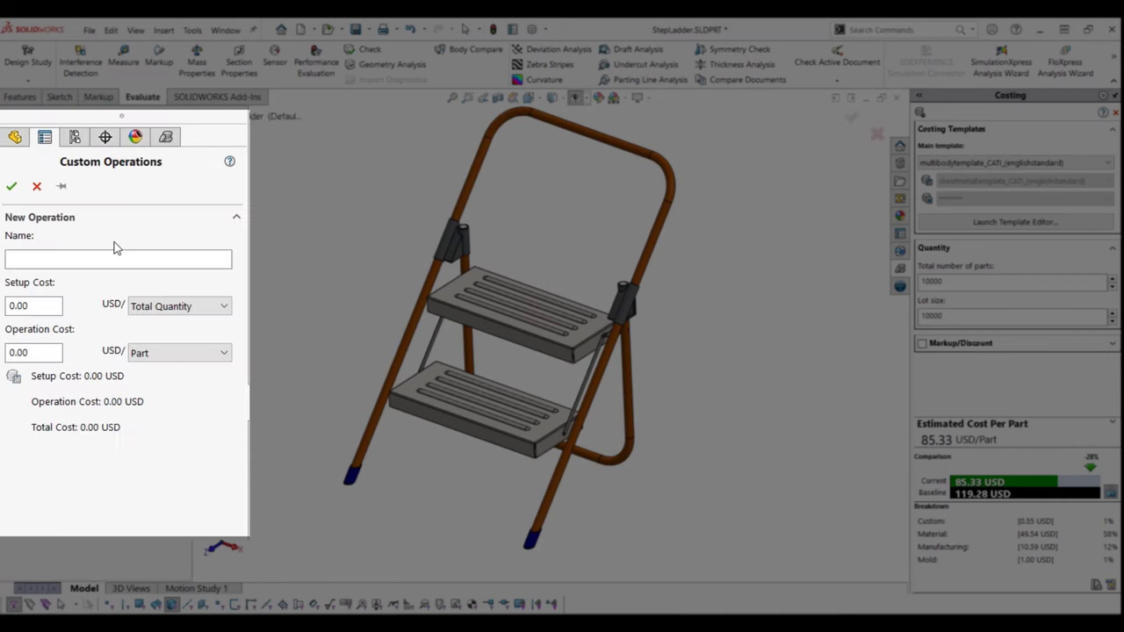
{"action": "left_click", "coordinate": [173, 263]}
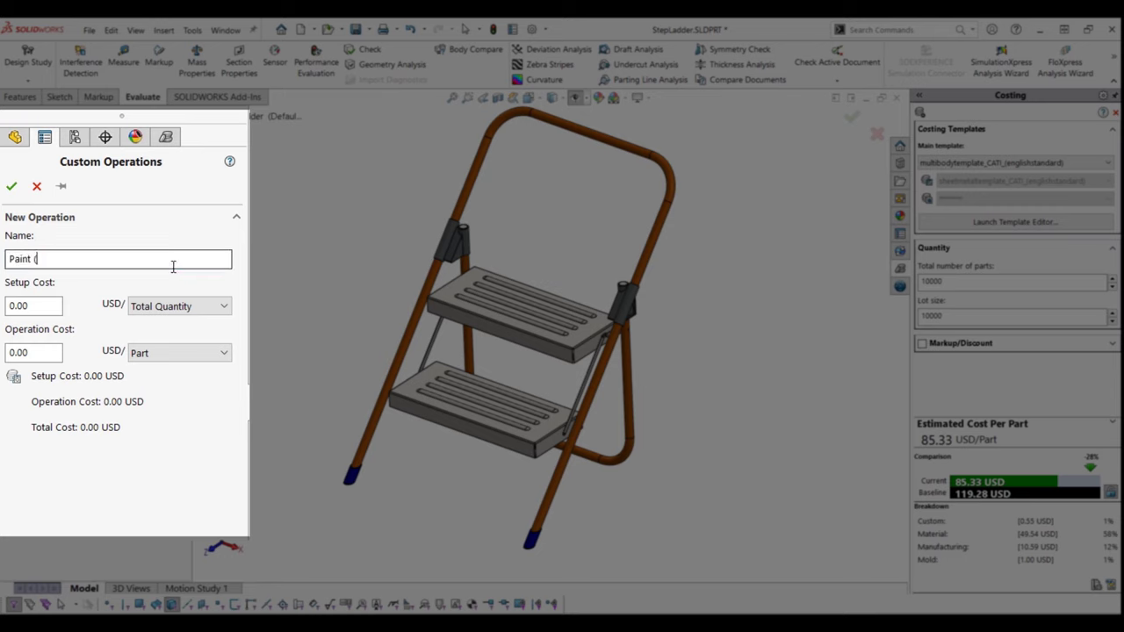
{"action": "key", "text": "Tab"}
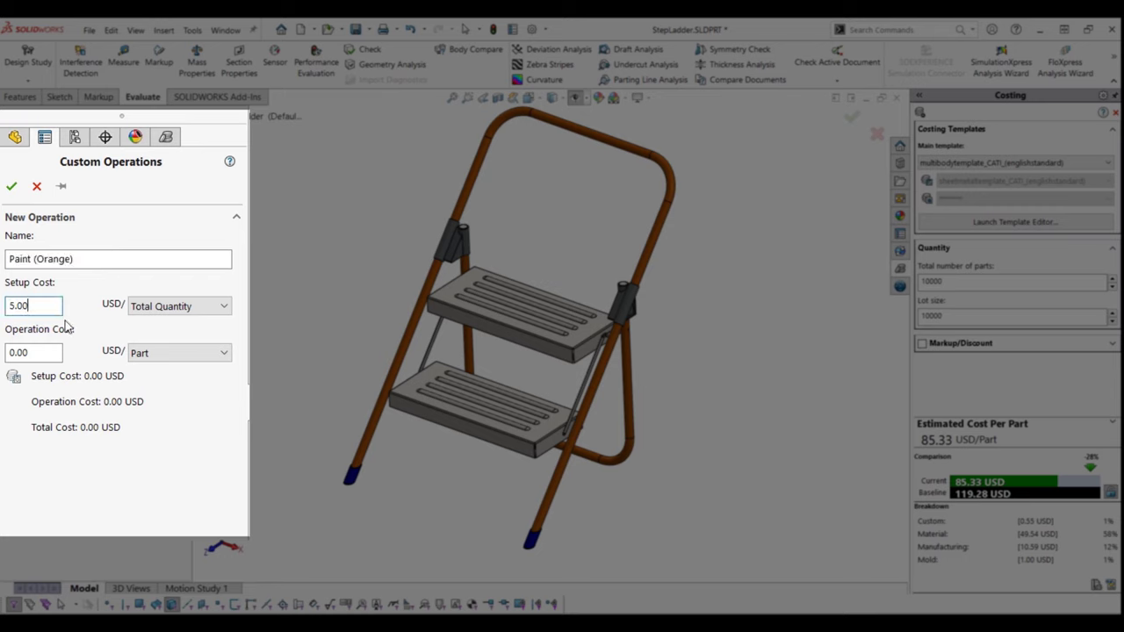
{"action": "left_click", "coordinate": [219, 304]}
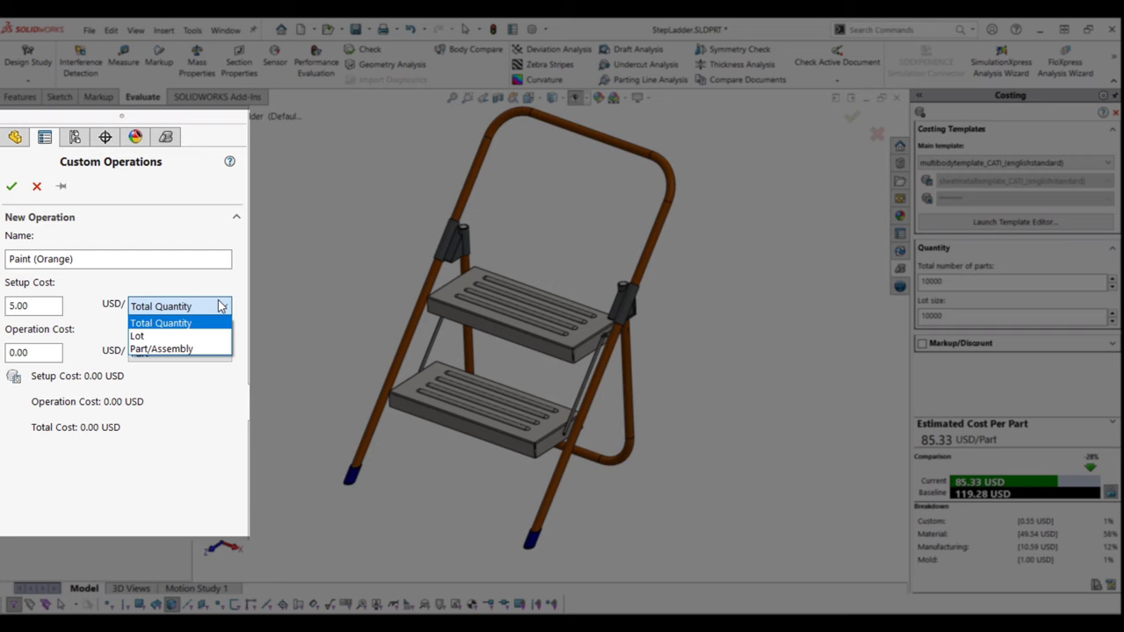
{"action": "left_click", "coordinate": [149, 335]}
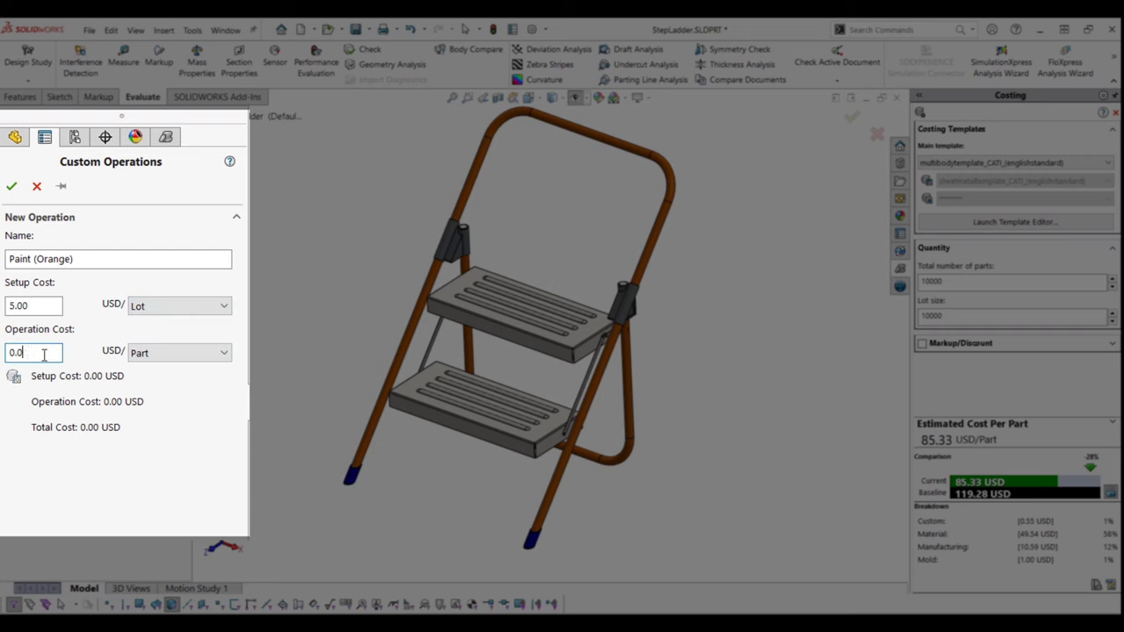
{"action": "left_click", "coordinate": [202, 352]}
{"action": "left_click", "coordinate": [160, 380]}
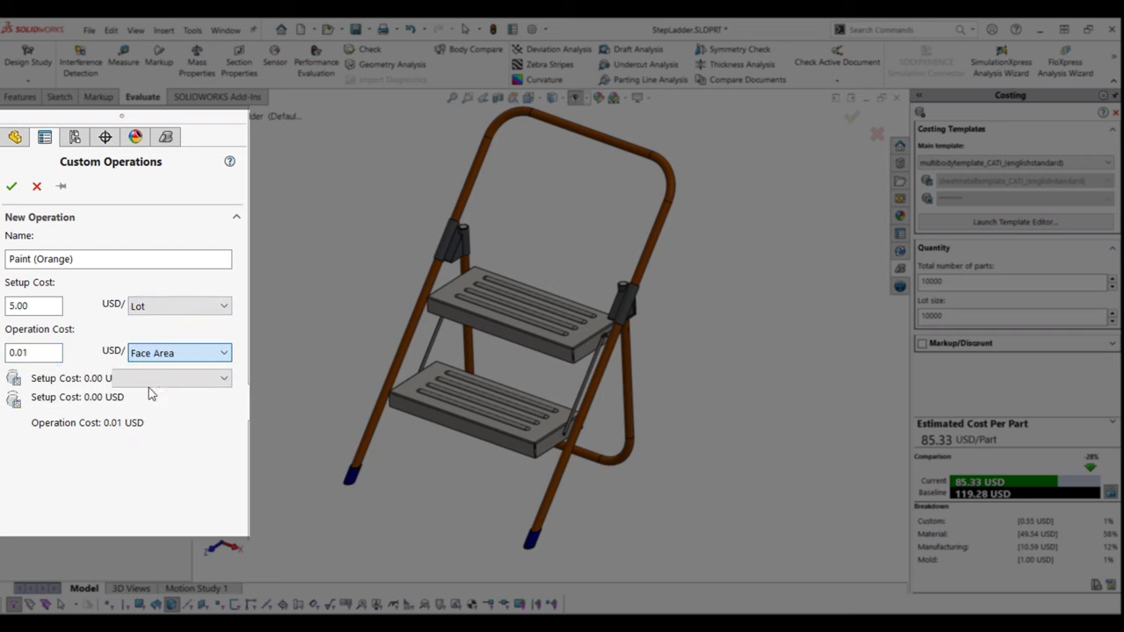
- Apply the Paint (Orange) operation to all tangent faces of the left ladder tube
{"action": "right_click", "coordinate": [396, 363]}
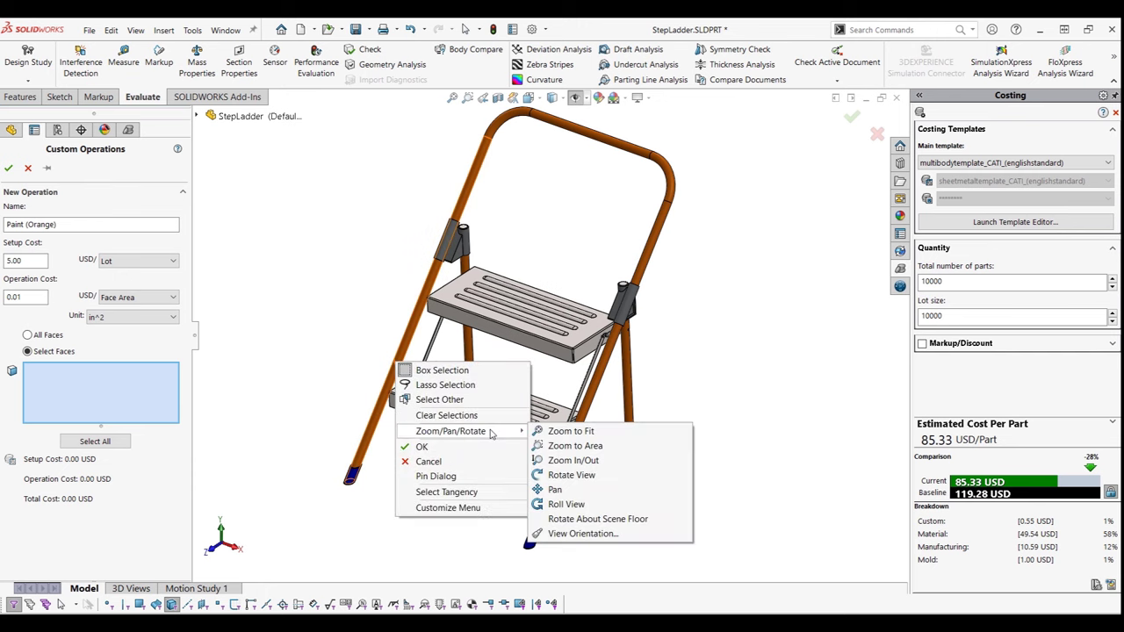
{"action": "left_click", "coordinate": [449, 492]}
{"action": "right_click", "coordinate": [625, 414]}
{"action": "left_click", "coordinate": [658, 516]}
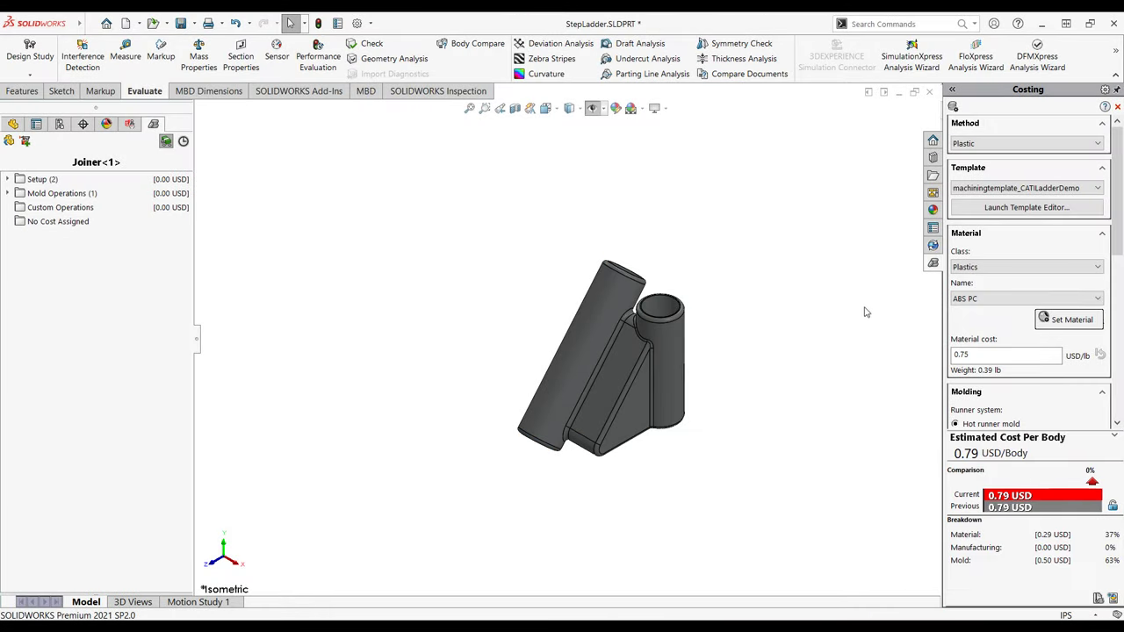
- Change the Joiner<1> material from ABS PC to ABS
{"action": "left_click", "coordinate": [1004, 297]}
{"action": "left_click", "coordinate": [984, 313]}
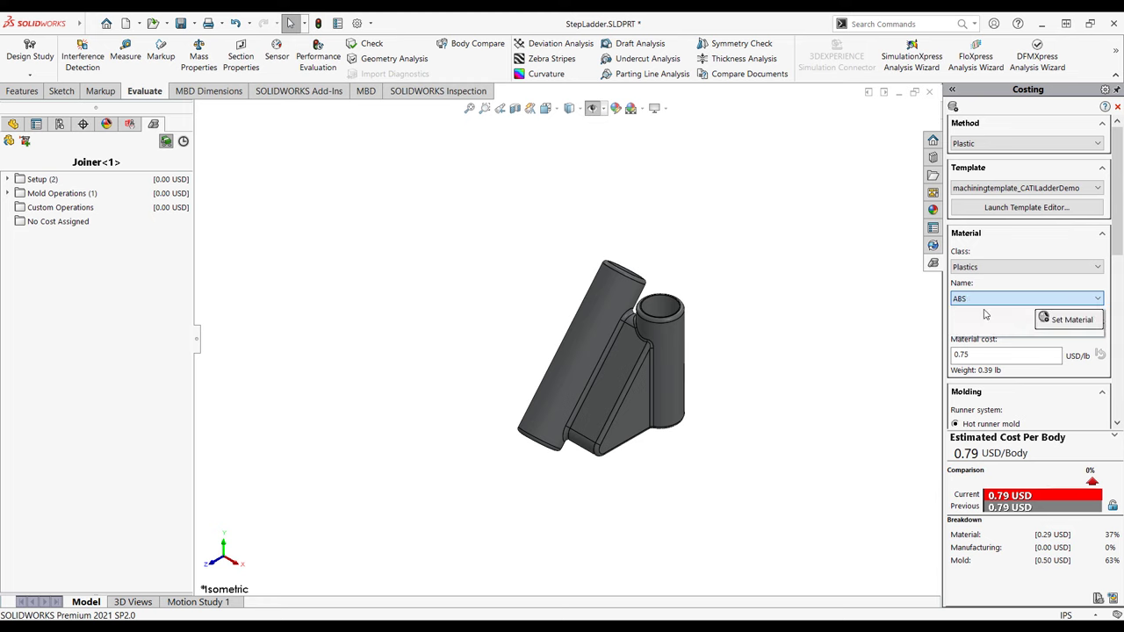